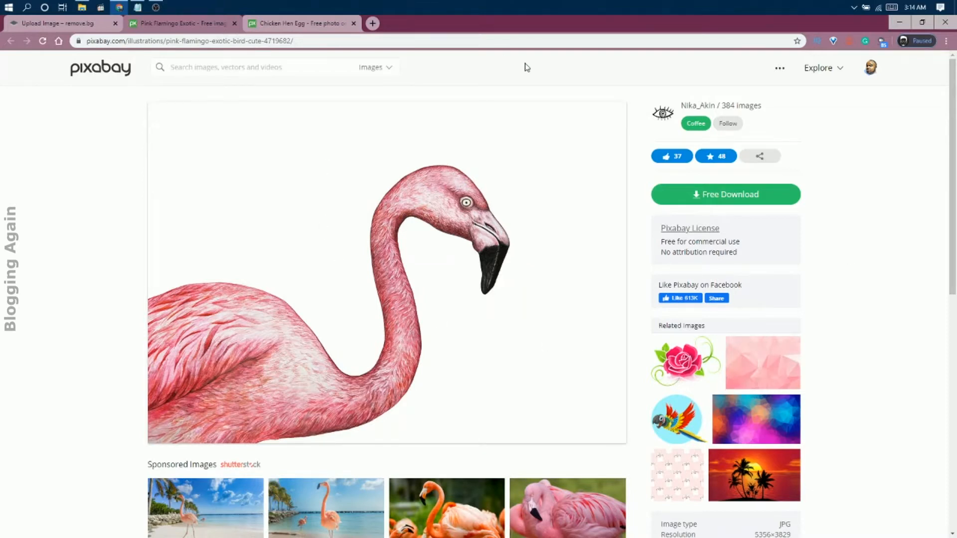
Step: Download the chicken photo and the flamingo illustration from Pixabay, choosing the 1920×1372 size for the flamingo
click(349, 24)
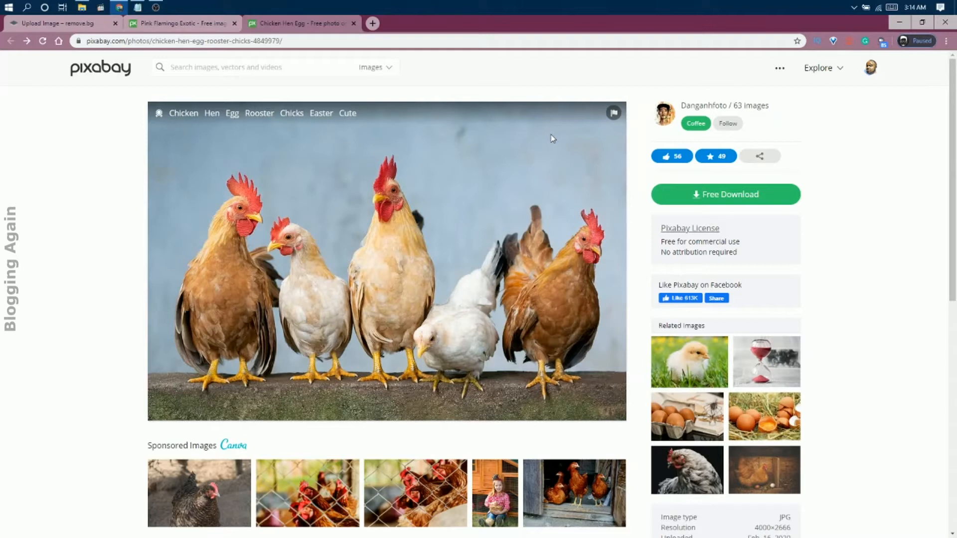
click(720, 199)
click(689, 291)
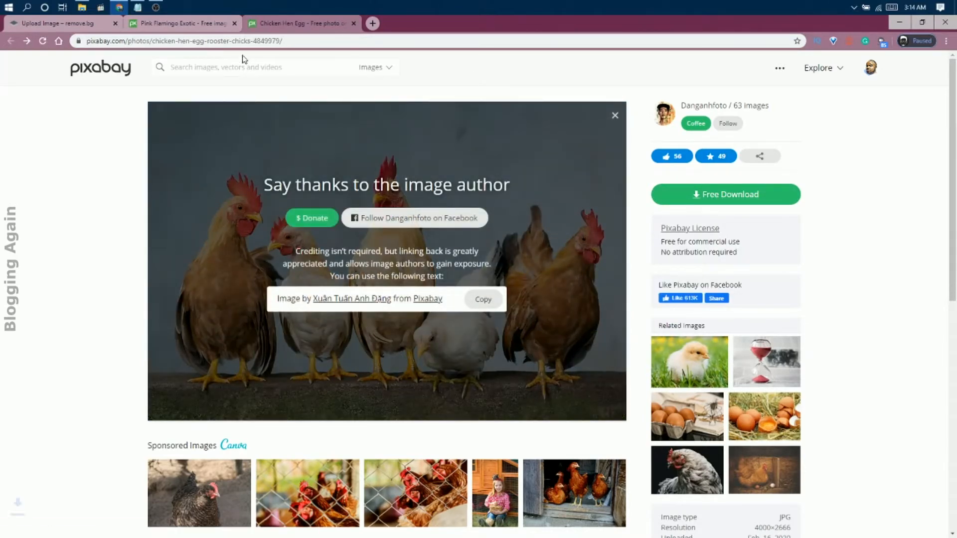
click(209, 29)
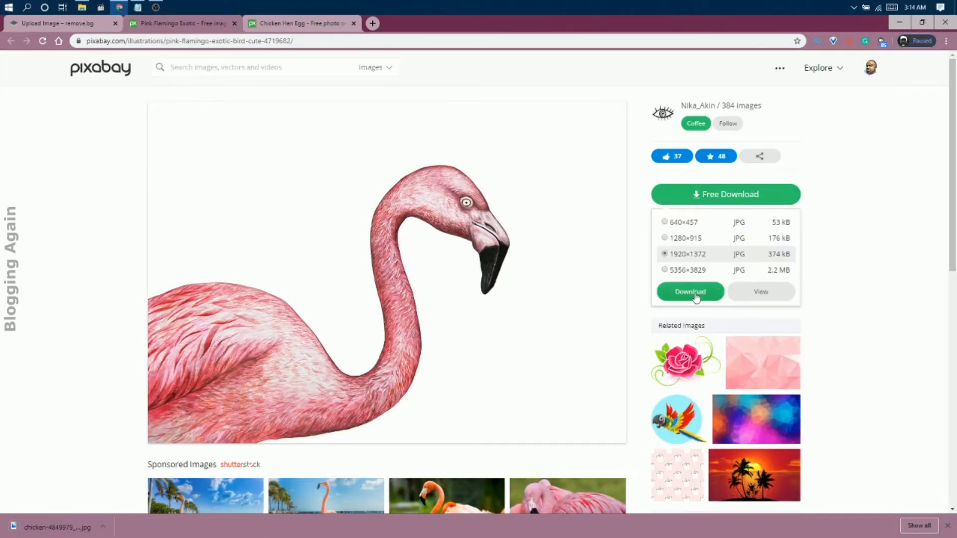
click(691, 293)
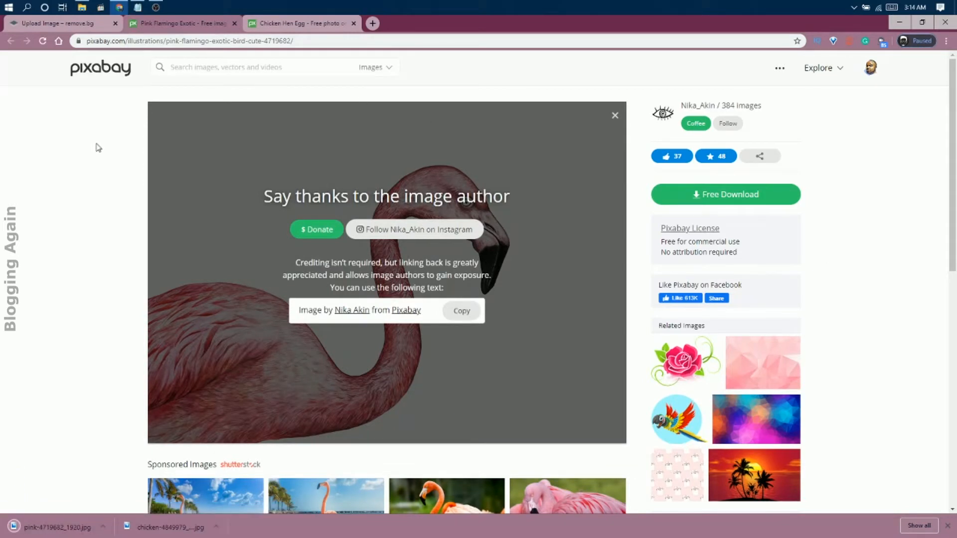
Step: Switch to remove.bg and upload pink-4719682_1920 from Downloads to remove its background
click(54, 23)
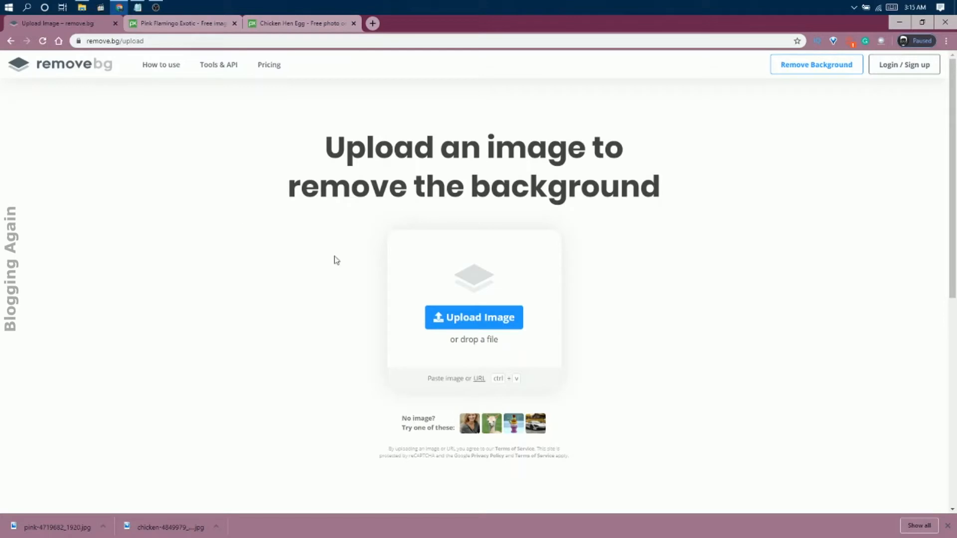
click(482, 328)
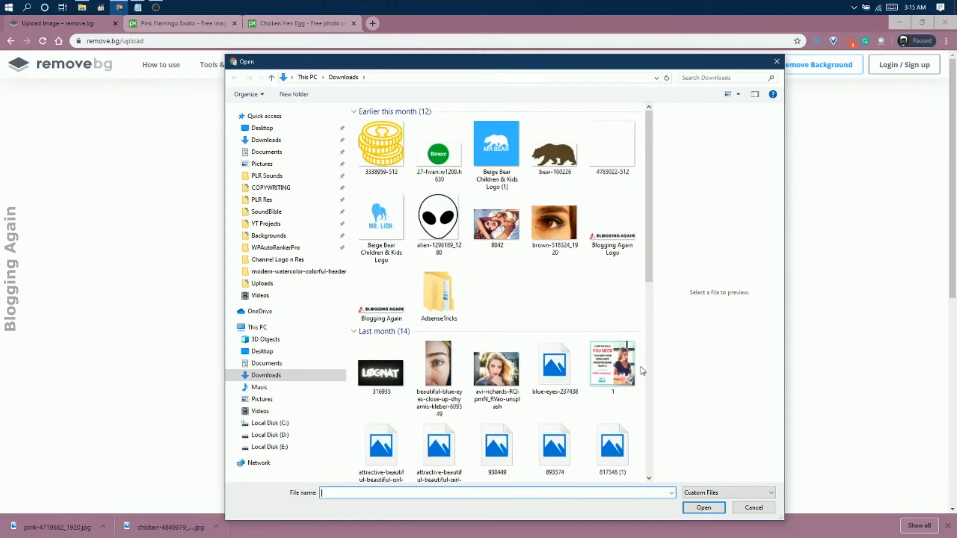
double_click(396, 152)
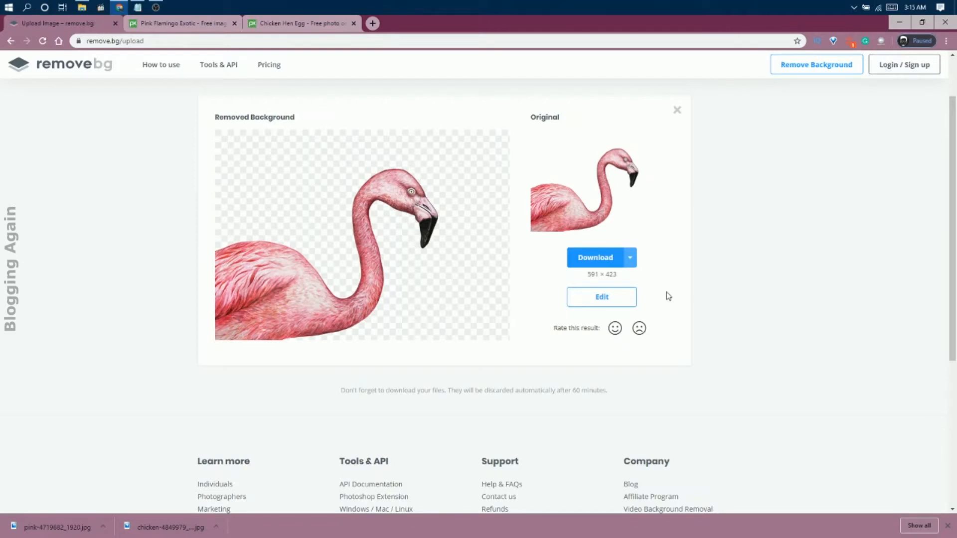
Step: Upload chicken-4849979_1920 from Downloads to remove.bg to remove its background as well
click(810, 68)
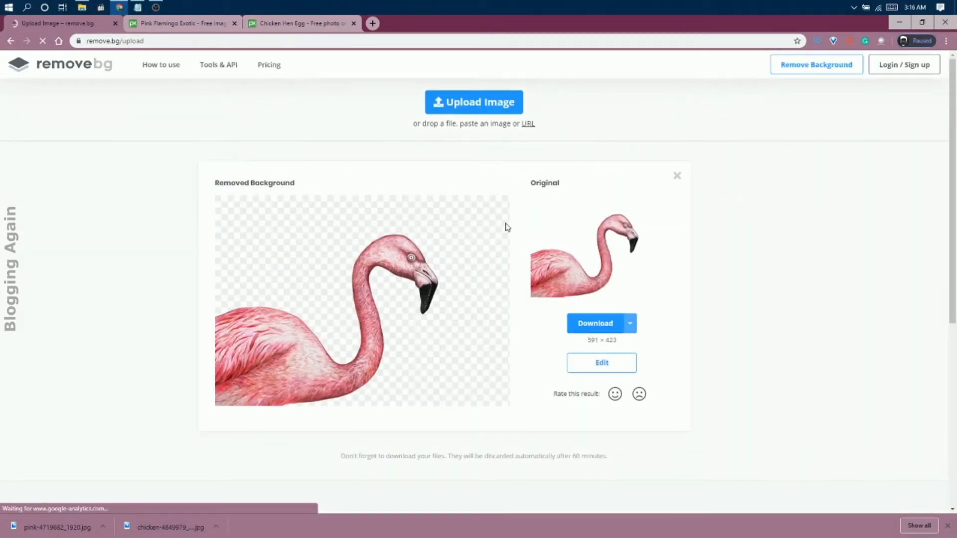
click(466, 103)
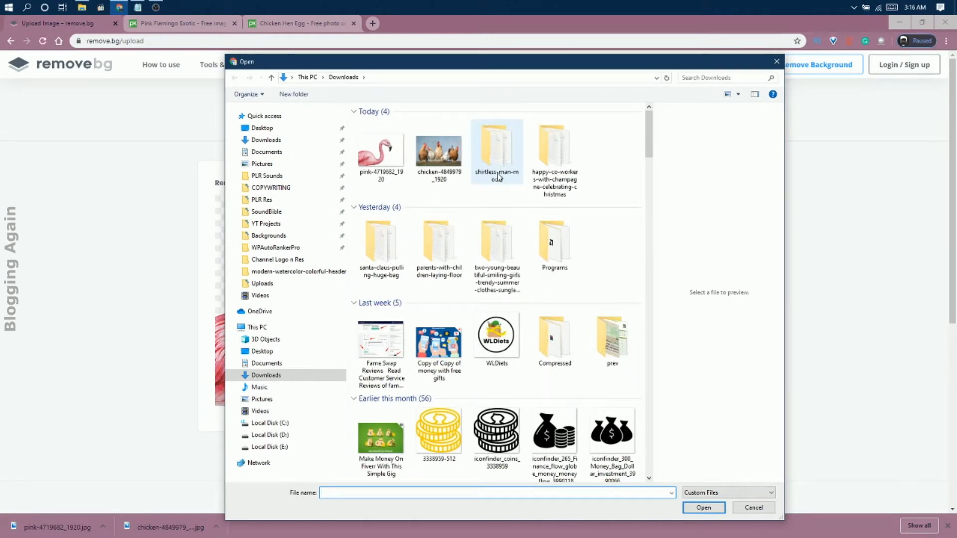
click(448, 167)
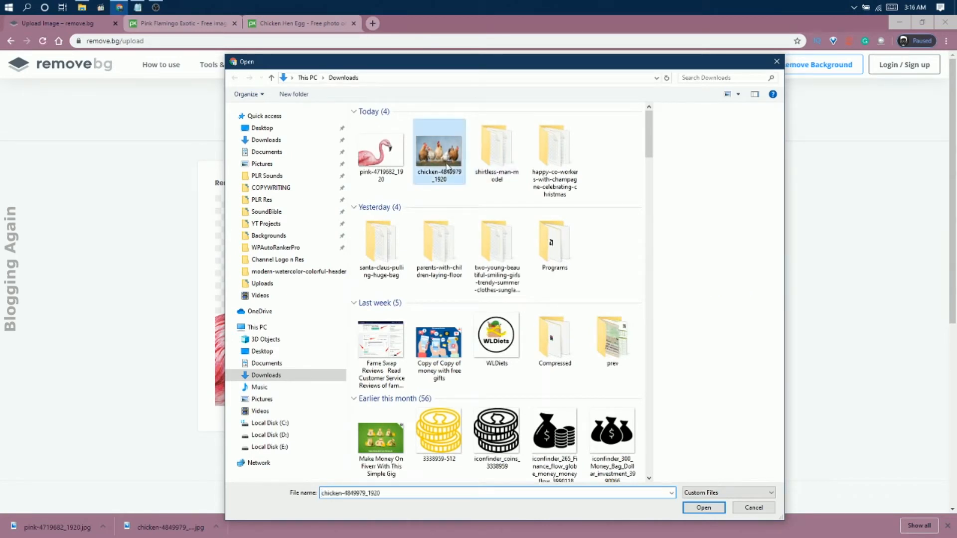
click(704, 508)
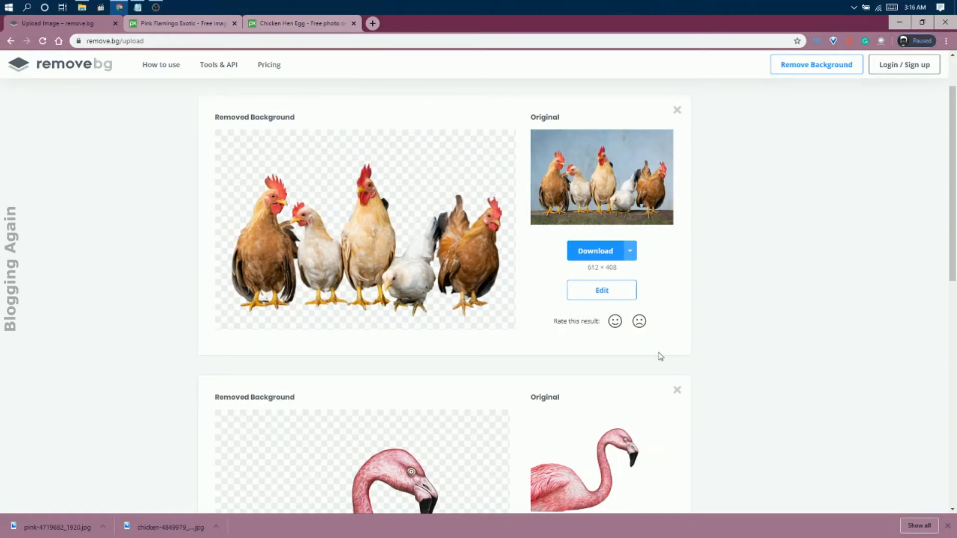
Step: Open the chicken cutout for editing and give it the grey studio photo background with the strongest blur
click(602, 298)
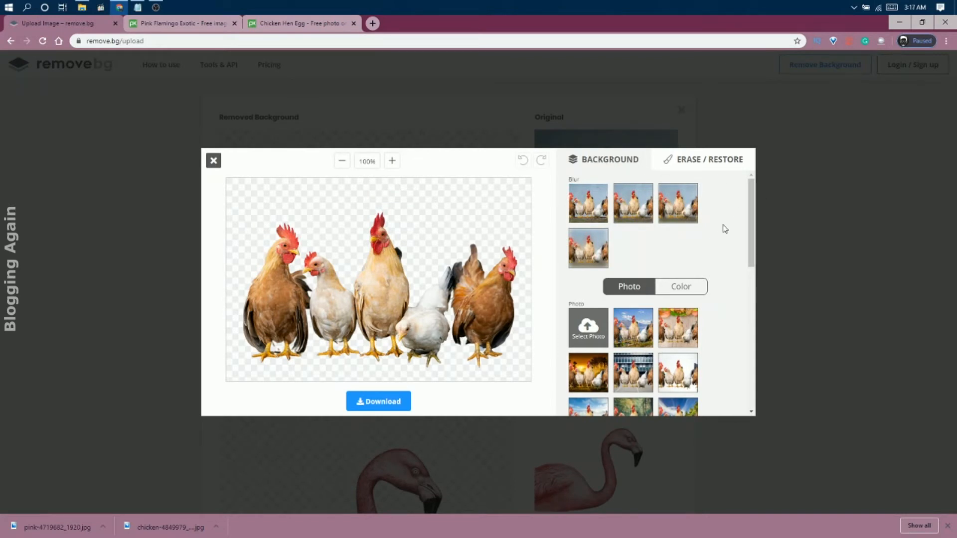
drag(748, 227, 749, 263)
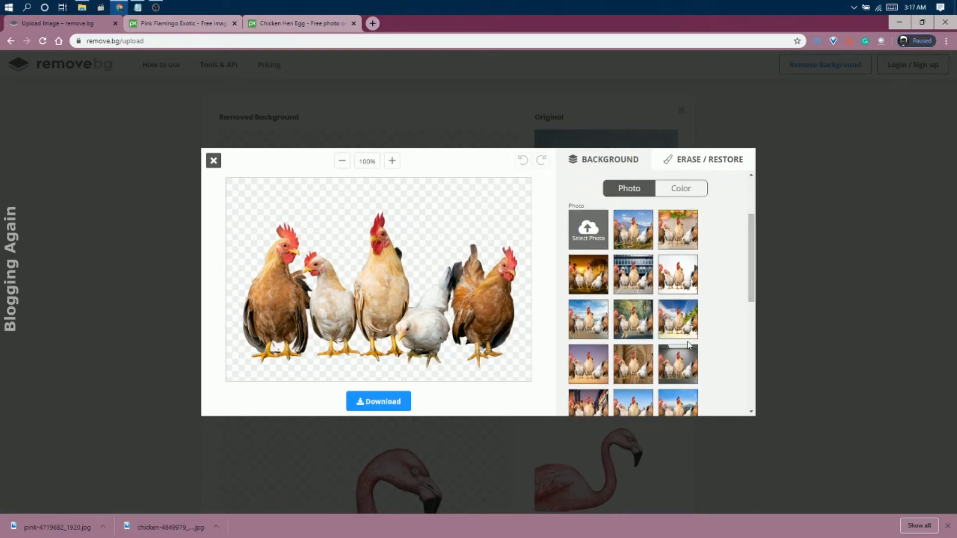
click(684, 367)
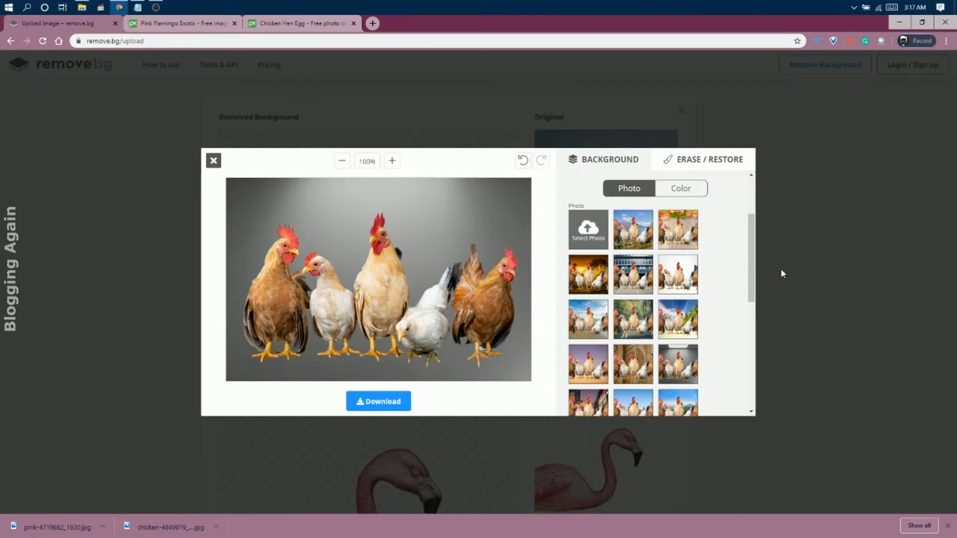
drag(750, 278, 752, 236)
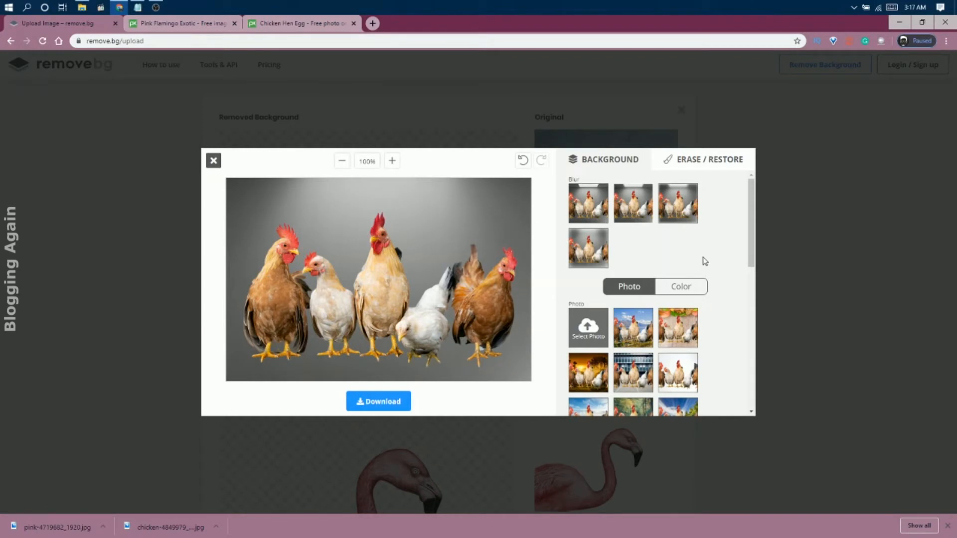
click(588, 255)
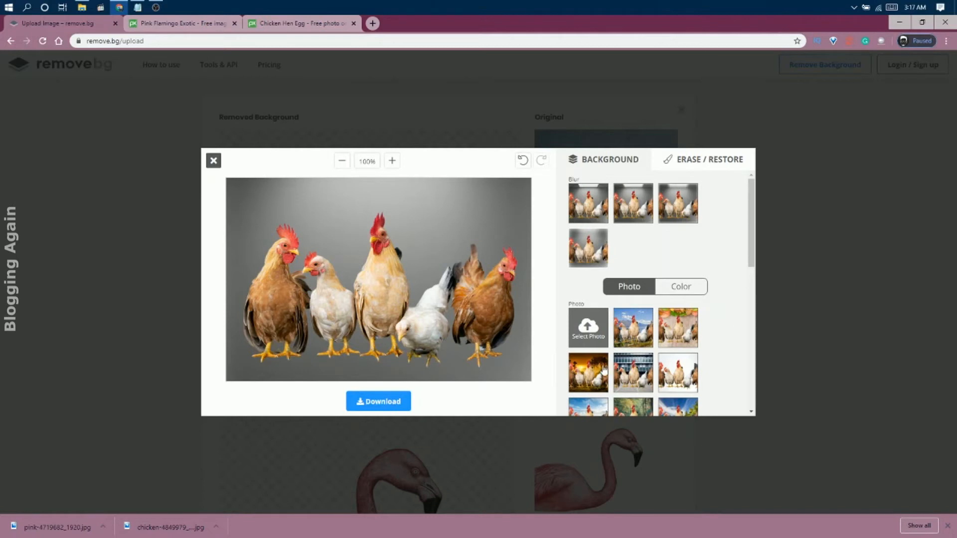
Step: Replace the chickens' background with the blue office building photo and try each blur level, ending on the strongest
drag(749, 231, 756, 272)
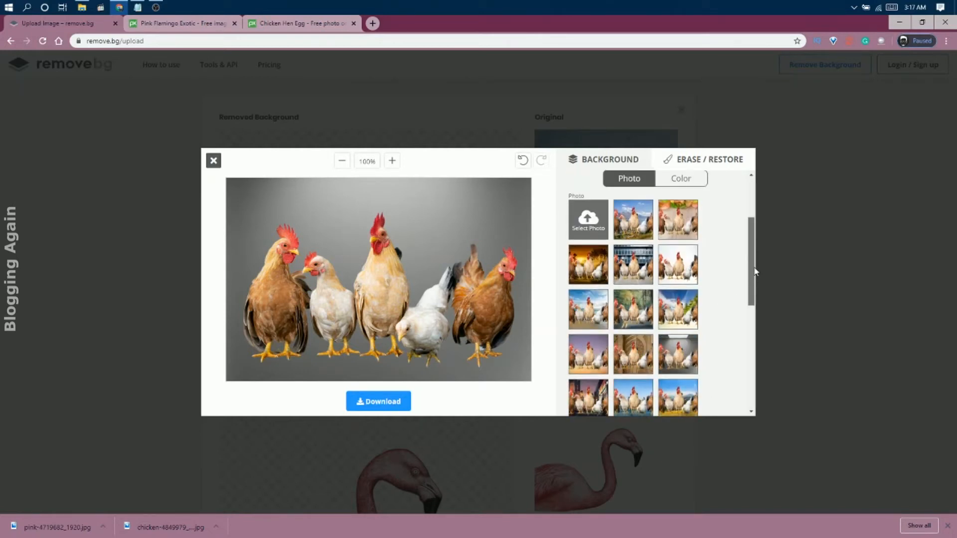
click(646, 266)
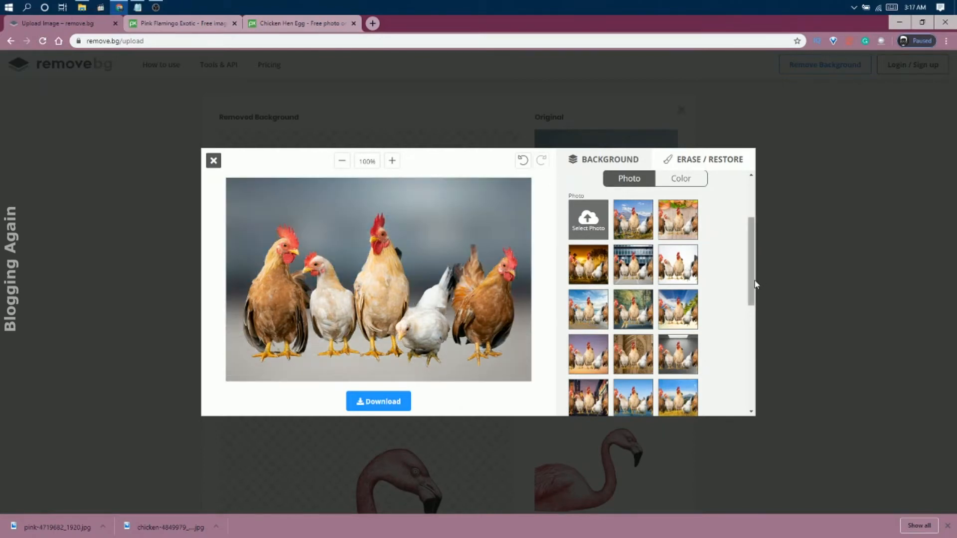
drag(755, 284, 755, 245)
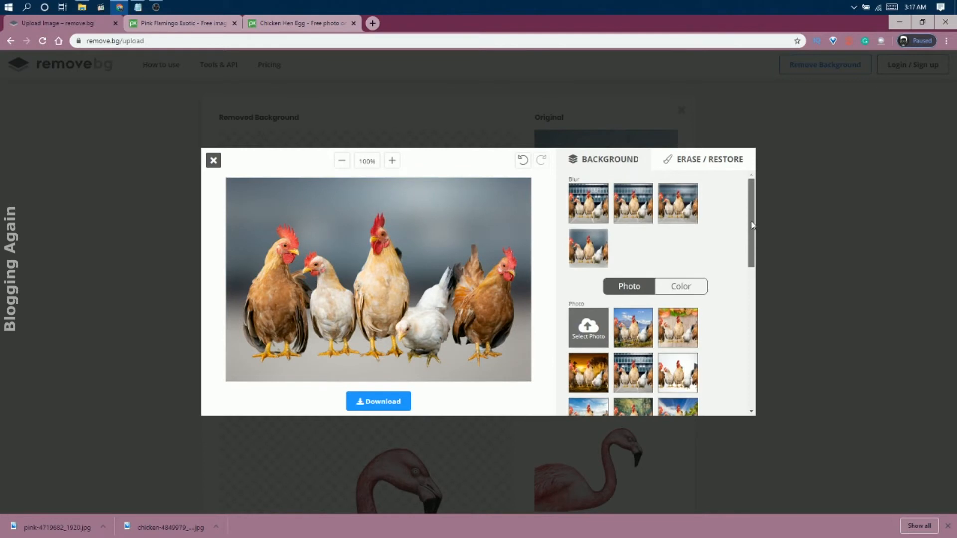
click(643, 212)
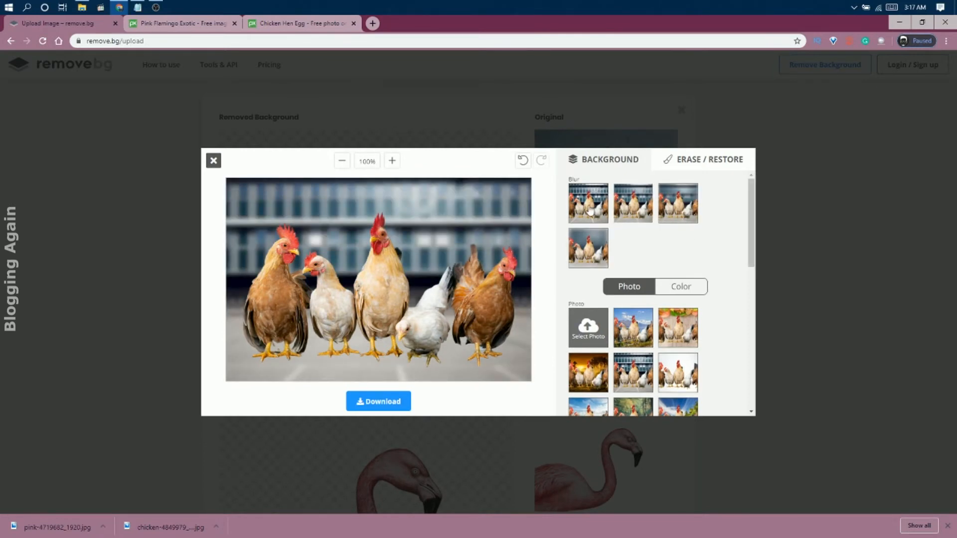
click(591, 210)
click(621, 212)
click(666, 211)
click(596, 255)
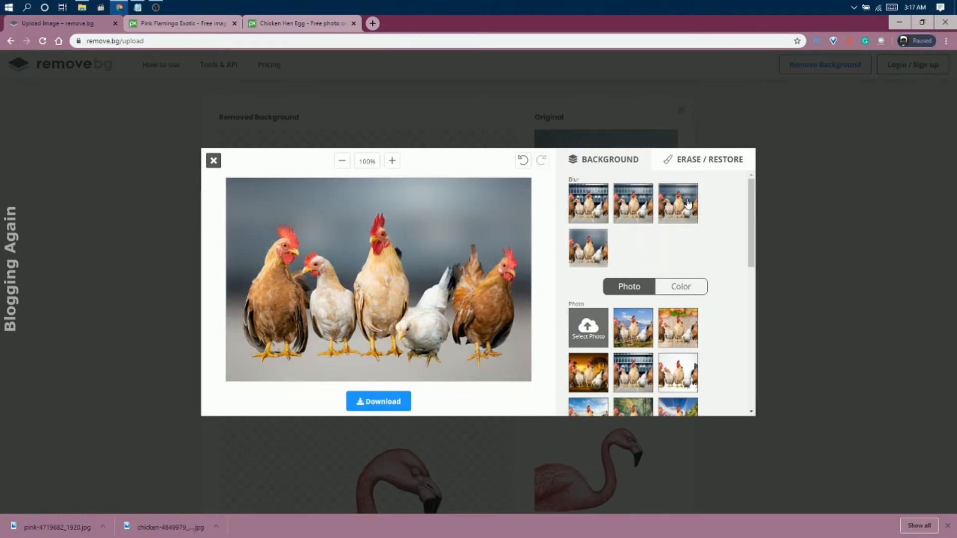
Step: Erase the small white hen with the lowered head from the chicken image using the Erase brush
click(702, 162)
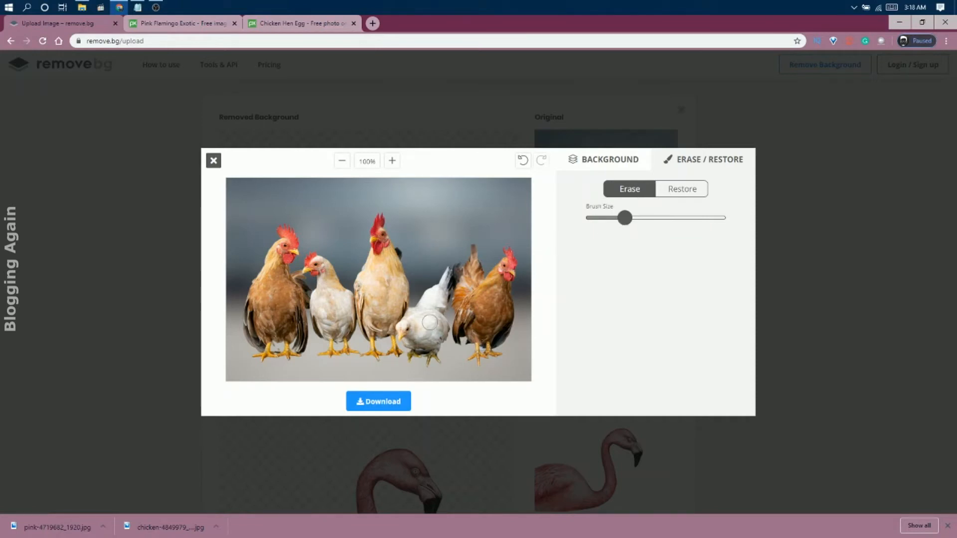
mouse_move(432, 363)
mouse_down()
mouse_move(438, 266)
mouse_move(417, 315)
mouse_move(421, 362)
mouse_move(427, 323)
mouse_move(425, 357)
mouse_move(442, 322)
mouse_move(440, 344)
mouse_move(442, 321)
mouse_up()
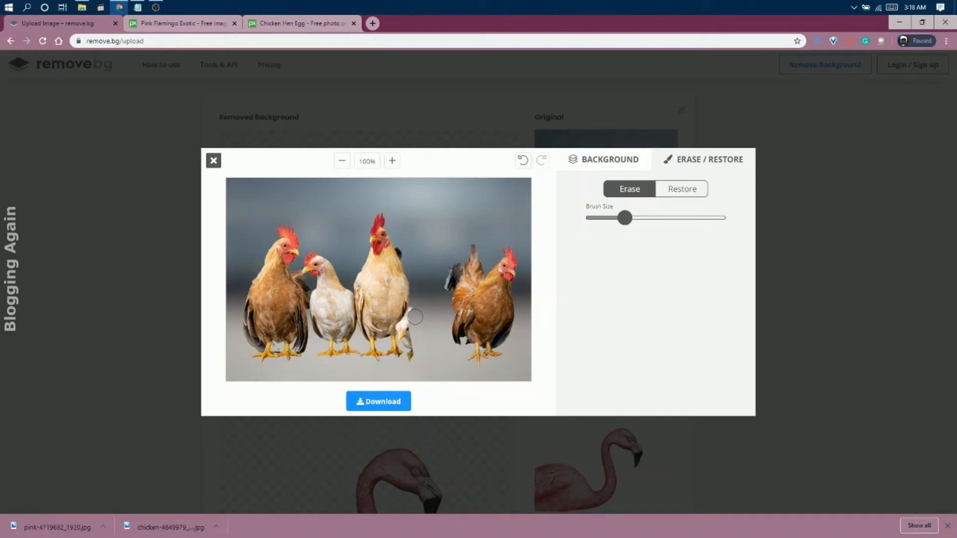
mouse_move(415, 311)
mouse_down()
mouse_move(413, 369)
mouse_move(406, 336)
mouse_up()
Step: Restore the small white hen and paint back the original ground strip across the lower edge of the image
click(686, 194)
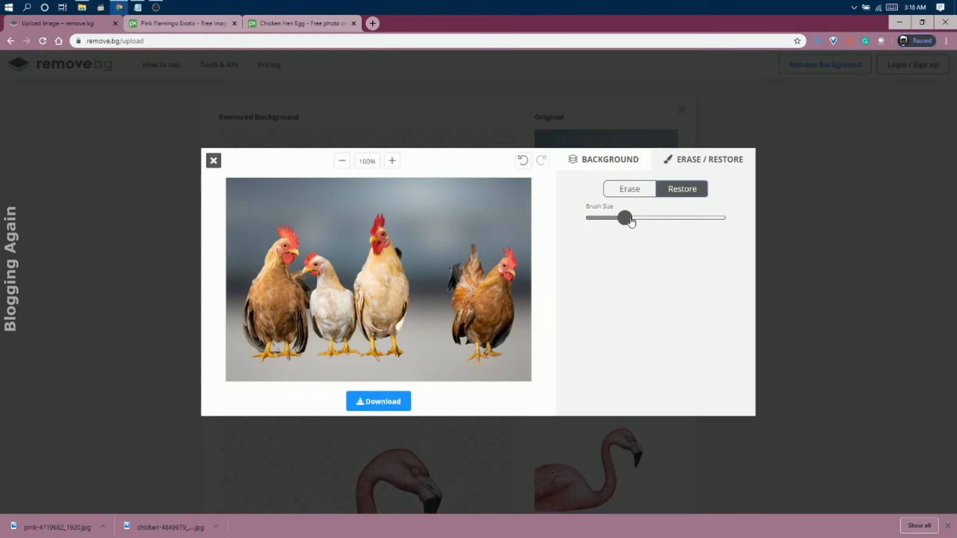
mouse_move(405, 309)
mouse_down()
mouse_move(431, 318)
mouse_move(426, 291)
mouse_move(430, 324)
mouse_move(434, 300)
mouse_move(443, 332)
mouse_move(441, 277)
mouse_move(430, 334)
mouse_move(444, 339)
mouse_move(426, 341)
mouse_move(431, 299)
mouse_move(426, 330)
mouse_move(403, 329)
mouse_move(412, 361)
mouse_move(453, 369)
mouse_up()
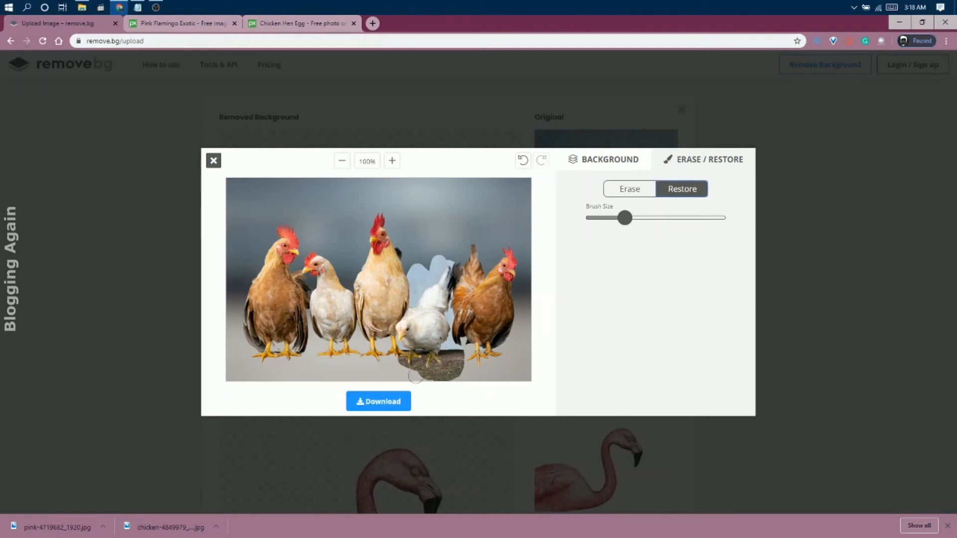
mouse_move(462, 360)
mouse_down()
mouse_move(526, 354)
mouse_move(530, 375)
mouse_move(466, 373)
mouse_move(496, 364)
mouse_move(534, 371)
mouse_move(466, 383)
mouse_move(384, 375)
mouse_move(468, 379)
mouse_move(394, 362)
mouse_move(350, 366)
mouse_move(375, 380)
mouse_move(230, 378)
mouse_move(364, 363)
mouse_move(271, 358)
mouse_move(229, 368)
mouse_move(234, 361)
mouse_up()
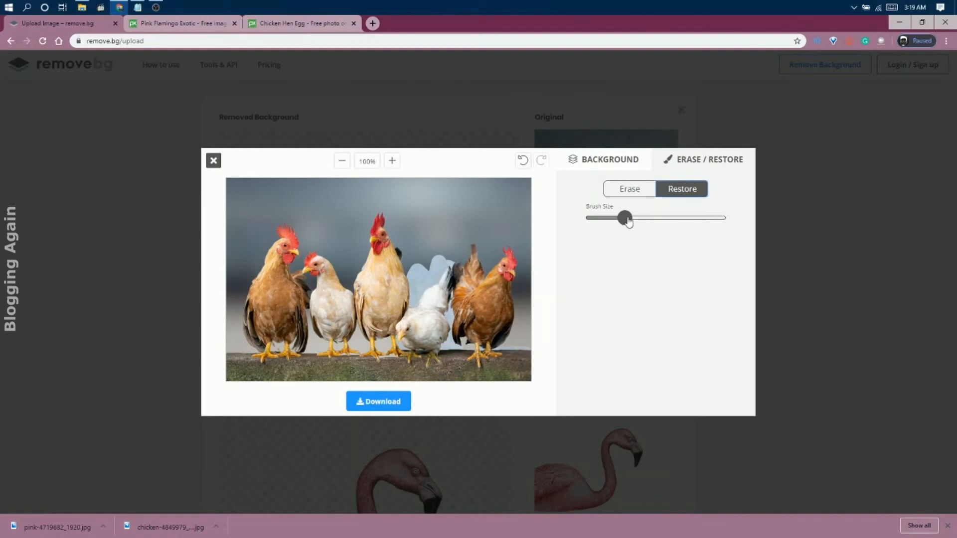
Step: Increase the brush size to just under half of its range and switch the brush to Erase
drag(627, 219, 659, 223)
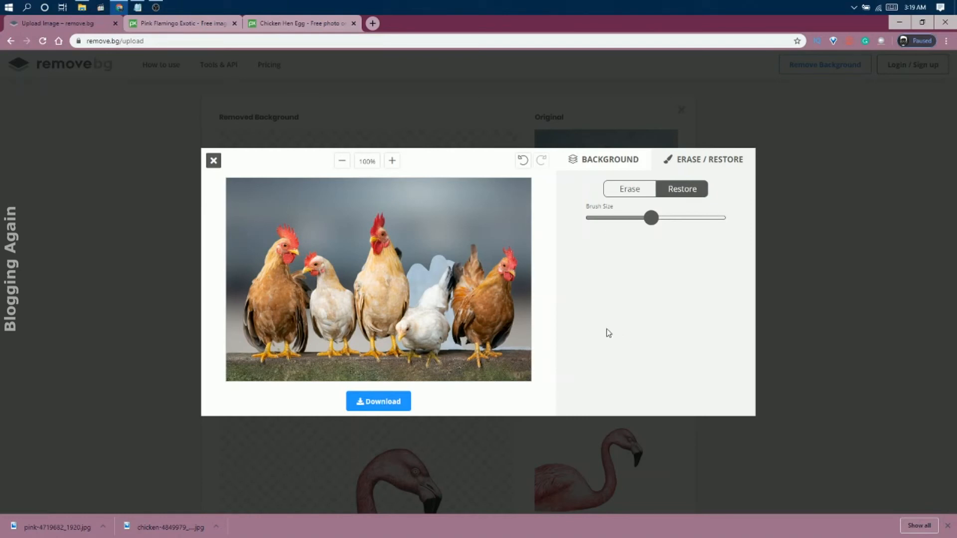
click(629, 189)
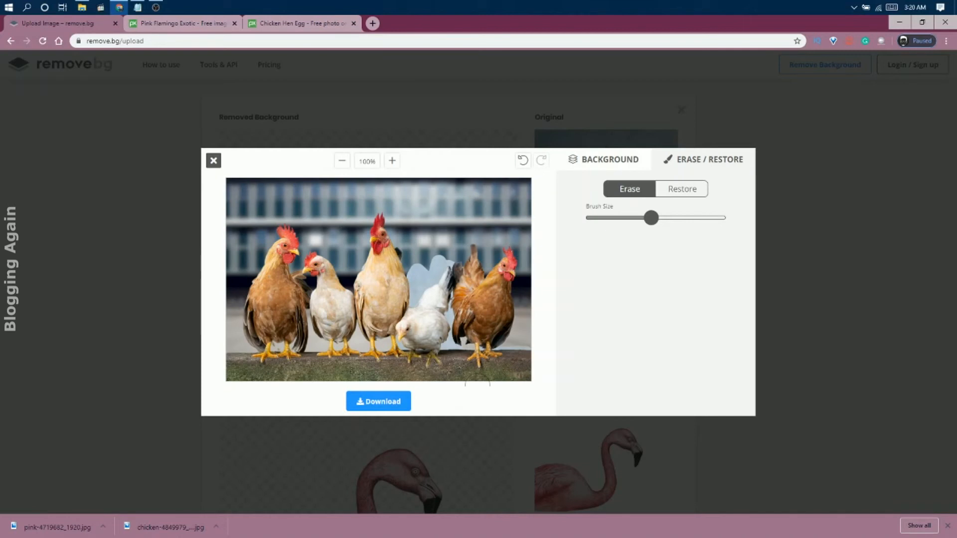
Step: Download the edited chicken image and close the image editor
click(382, 403)
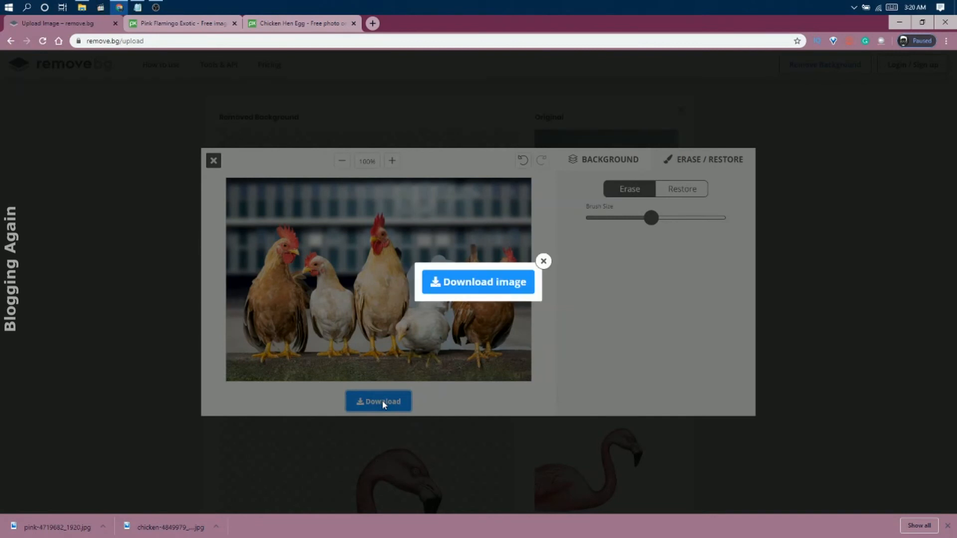
click(543, 260)
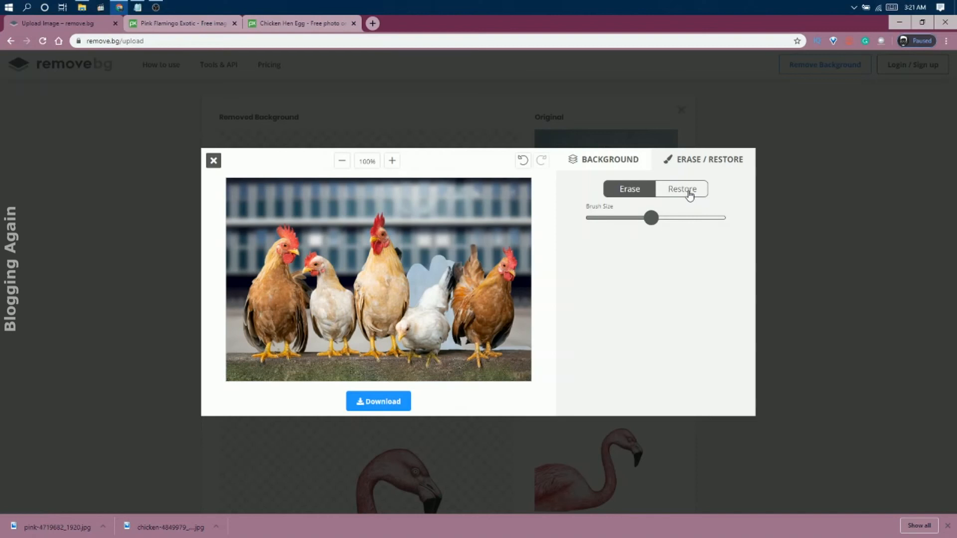
click(362, 407)
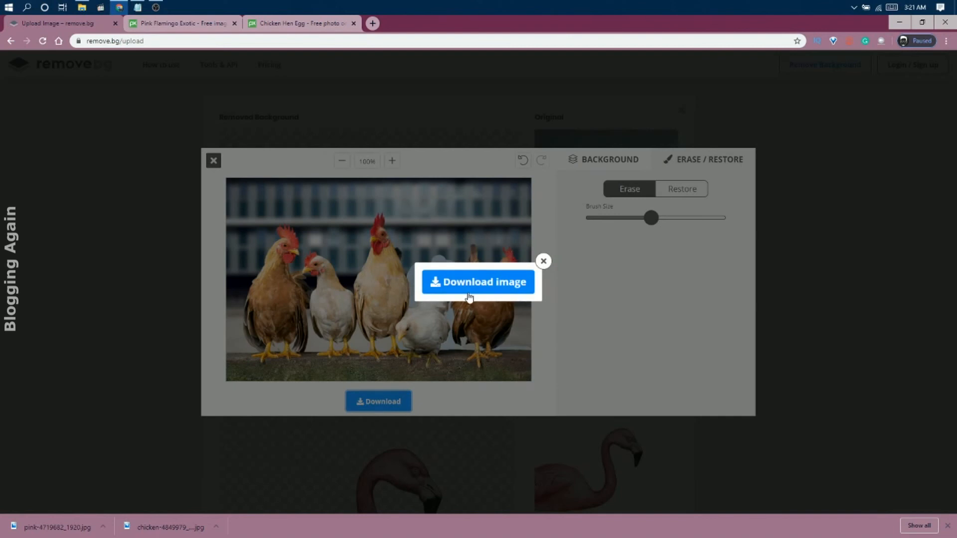
click(468, 296)
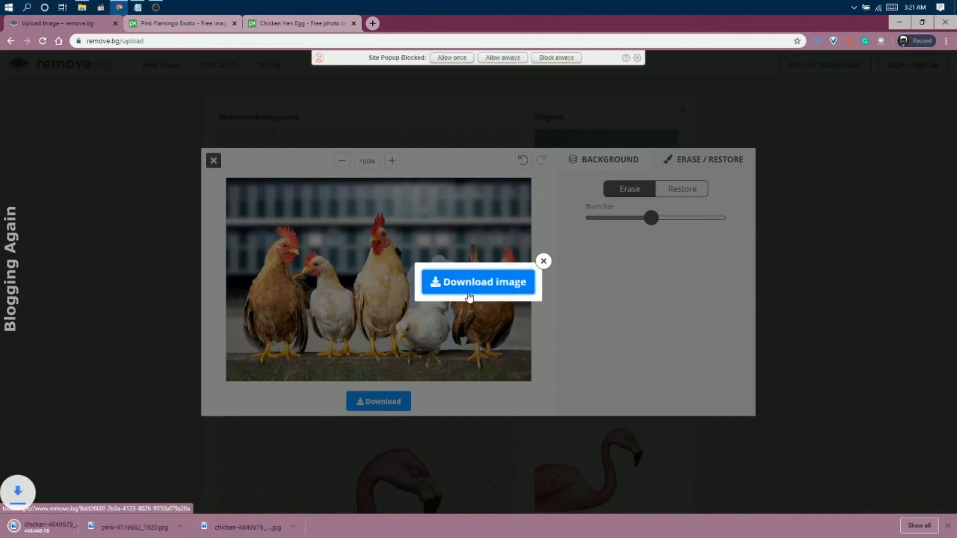
click(543, 262)
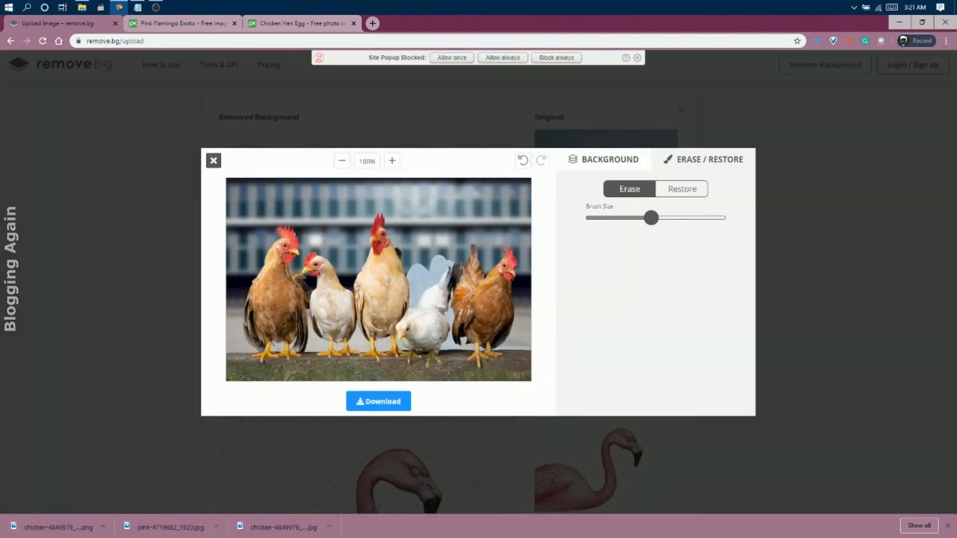
click(214, 161)
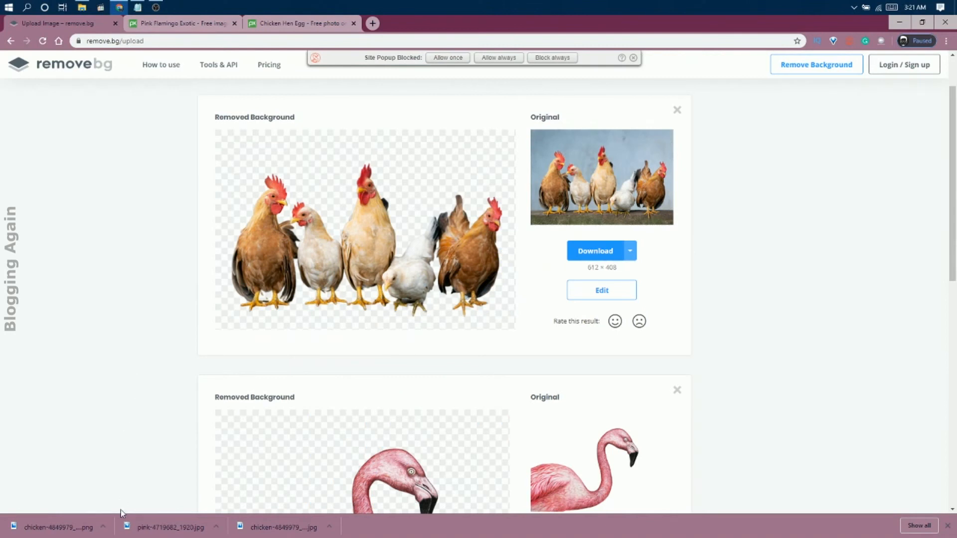
Step: Show the downloaded chicken PNG in its folder, view it in Windows Photo Viewer, and return to the remove.bg page
click(103, 528)
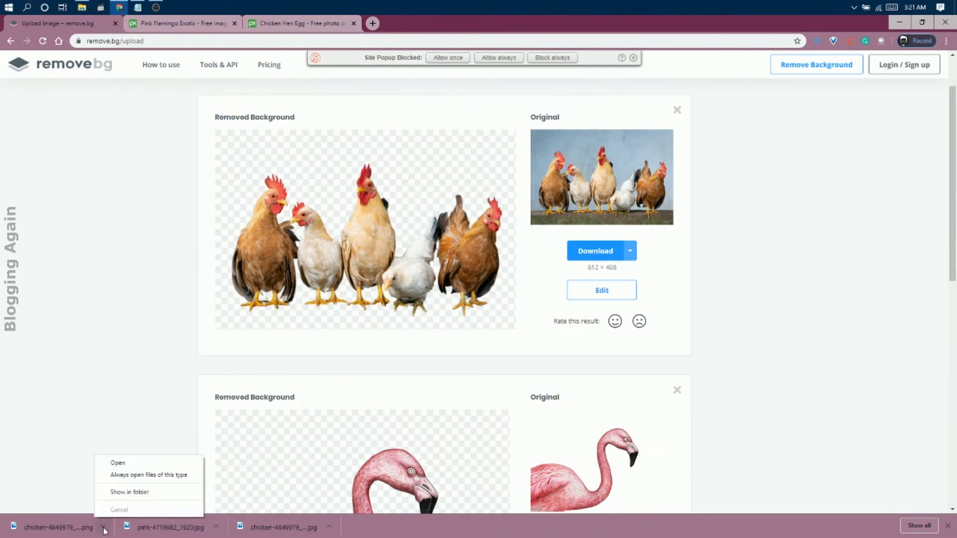
click(150, 493)
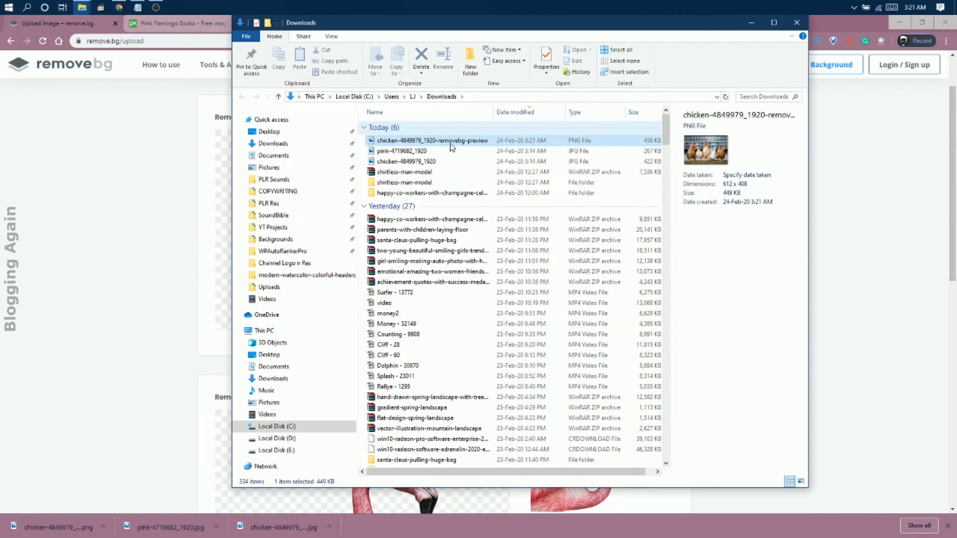
right_click(445, 144)
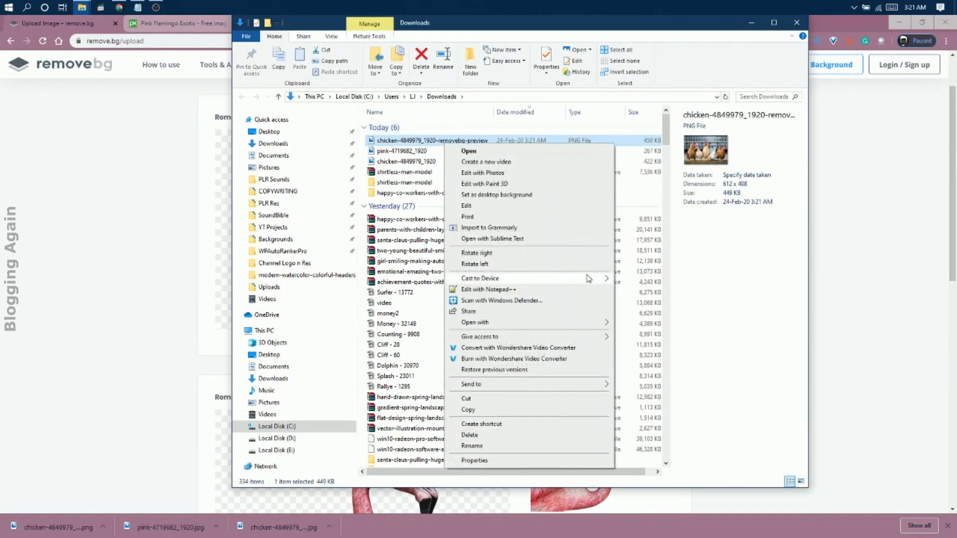
mouse_move(604, 326)
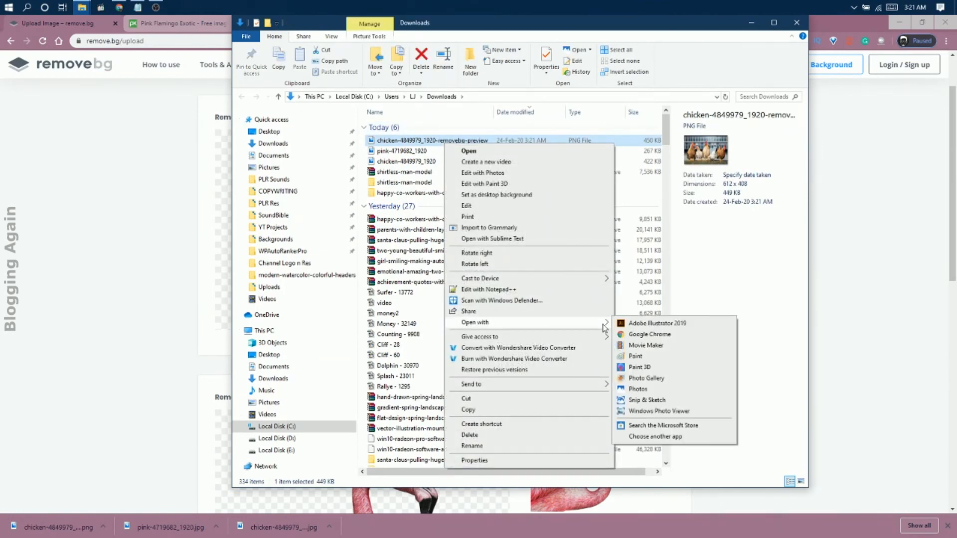
click(677, 412)
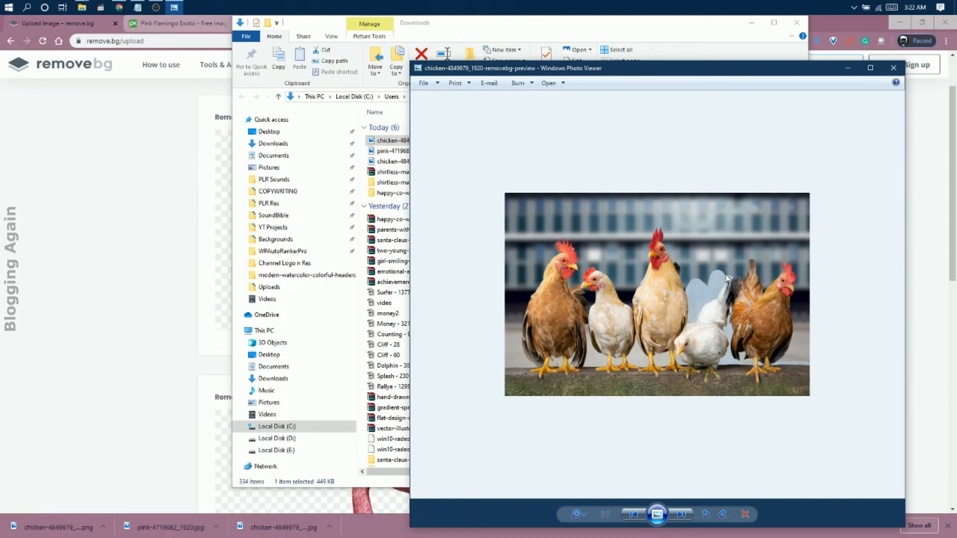
click(139, 195)
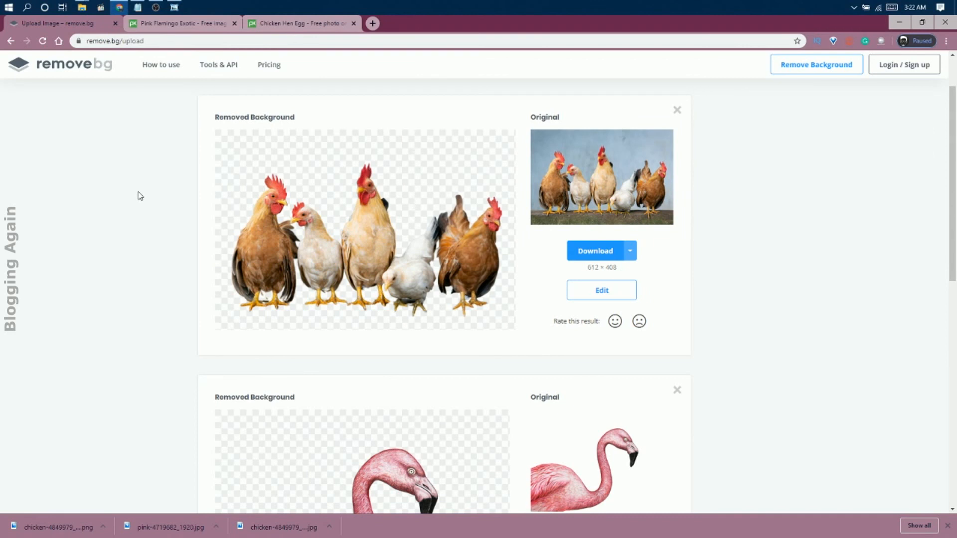